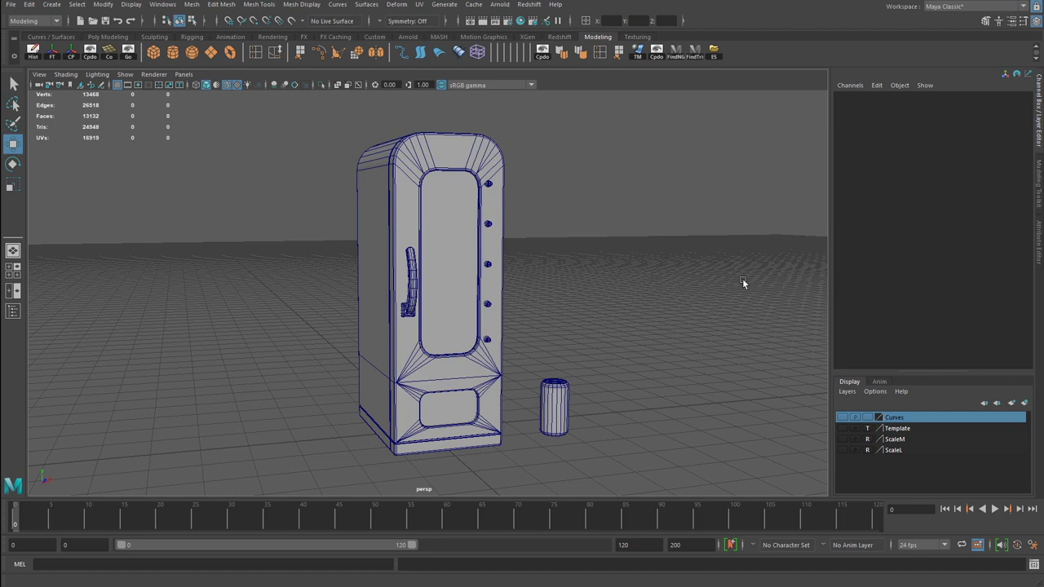
- Orbit and zoom in on the vending machine model to inspect its rounded, bevelled top corner
{"action": "left_click_drag", "start_coordinate": [717, 278], "coordinate": [682, 273], "text": "alt"}
{"action": "scroll", "coordinate": [603, 243], "scroll_direction": "up", "scroll_amount": 5}
{"action": "left_click_drag", "start_coordinate": [603, 242], "coordinate": [470, 359], "text": "alt"}
{"action": "scroll", "coordinate": [606, 350], "scroll_direction": "up", "scroll_amount": 4}
{"action": "left_click_drag", "start_coordinate": [606, 351], "coordinate": [451, 235], "text": "alt"}
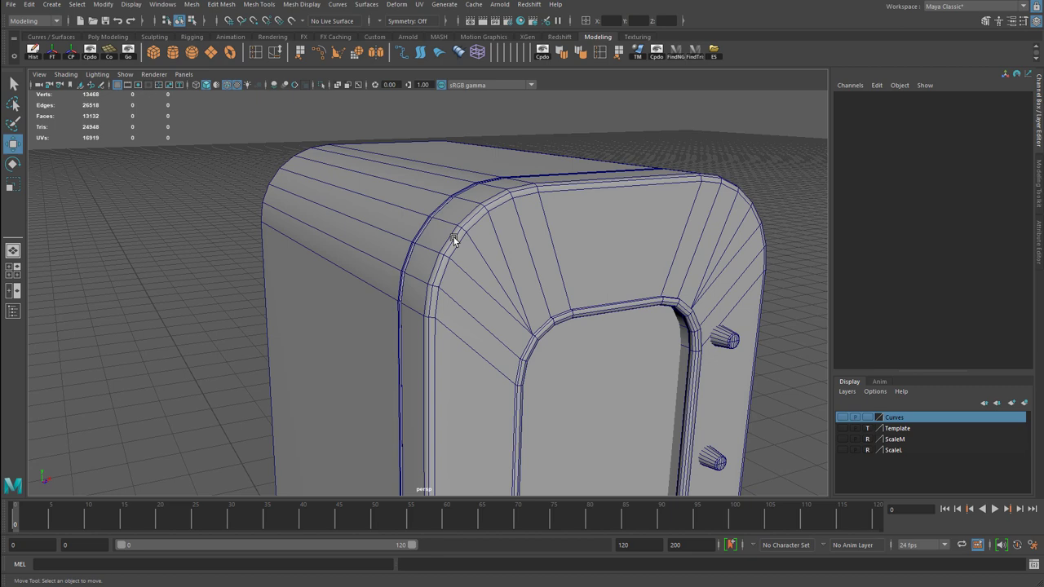
{"action": "scroll", "coordinate": [453, 237], "scroll_direction": "up", "scroll_amount": 4}
{"action": "left_click_drag", "start_coordinate": [537, 228], "coordinate": [515, 292], "text": "alt"}
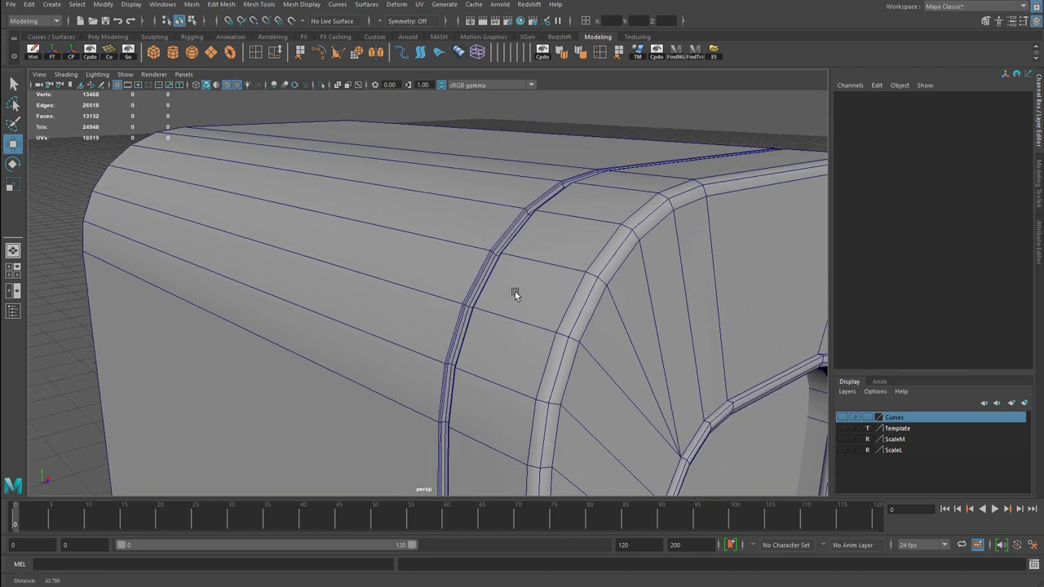
{"action": "scroll", "coordinate": [515, 291], "scroll_direction": "up", "scroll_amount": 3}
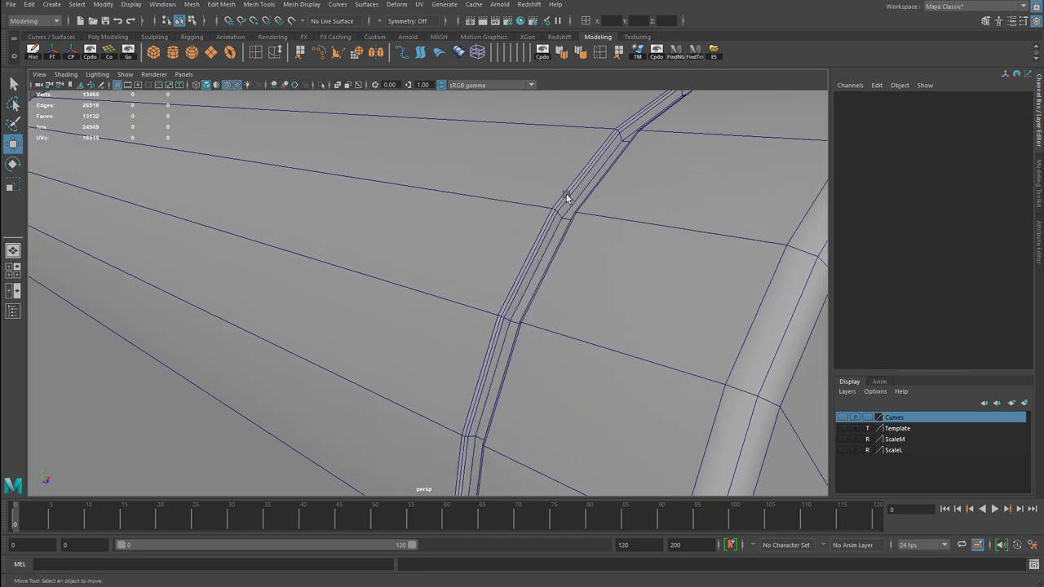
{"action": "left_click_drag", "start_coordinate": [544, 226], "coordinate": [662, 182], "text": "alt"}
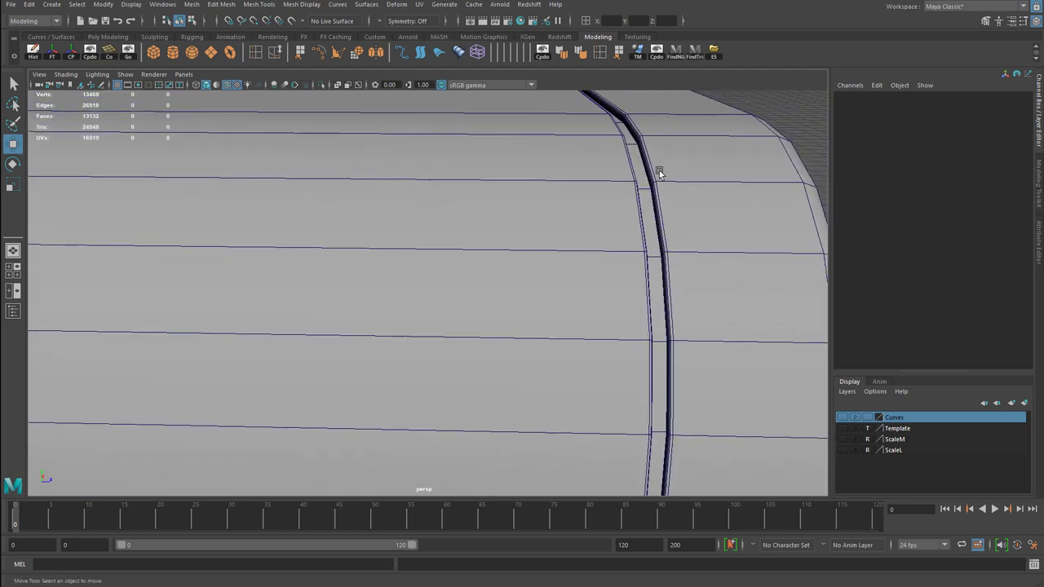
- View the machine's front door and handle, then open the VendingMachine-Simple (7).jpg reference photo
{"action": "scroll", "coordinate": [501, 349], "scroll_direction": "down", "scroll_amount": 5}
{"action": "left_click_drag", "start_coordinate": [501, 349], "coordinate": [620, 268], "text": "alt"}
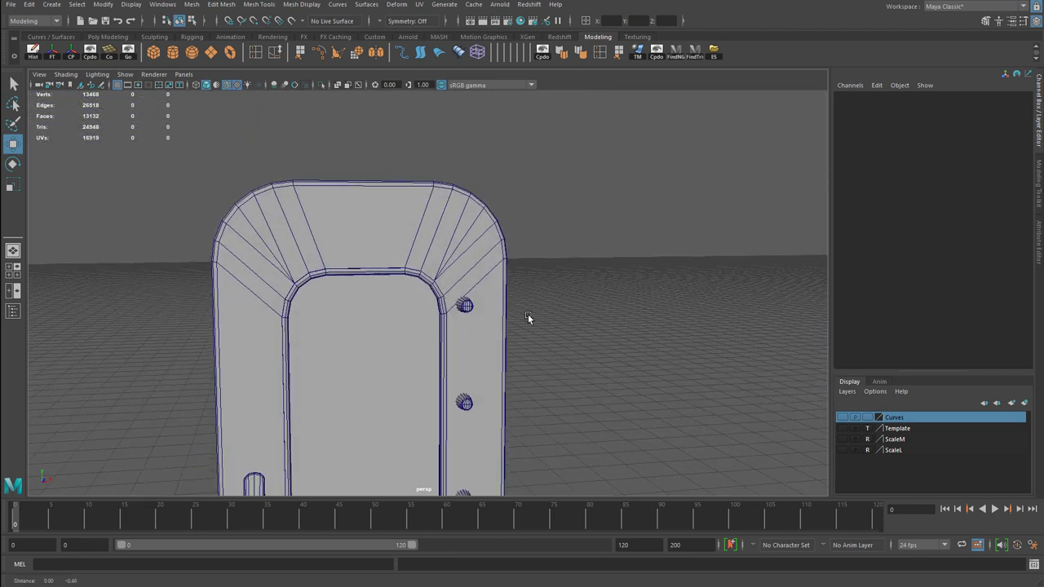
{"action": "scroll", "coordinate": [491, 203], "scroll_direction": "down", "scroll_amount": 4}
{"action": "scroll", "coordinate": [620, 268], "scroll_direction": "up", "scroll_amount": 4}
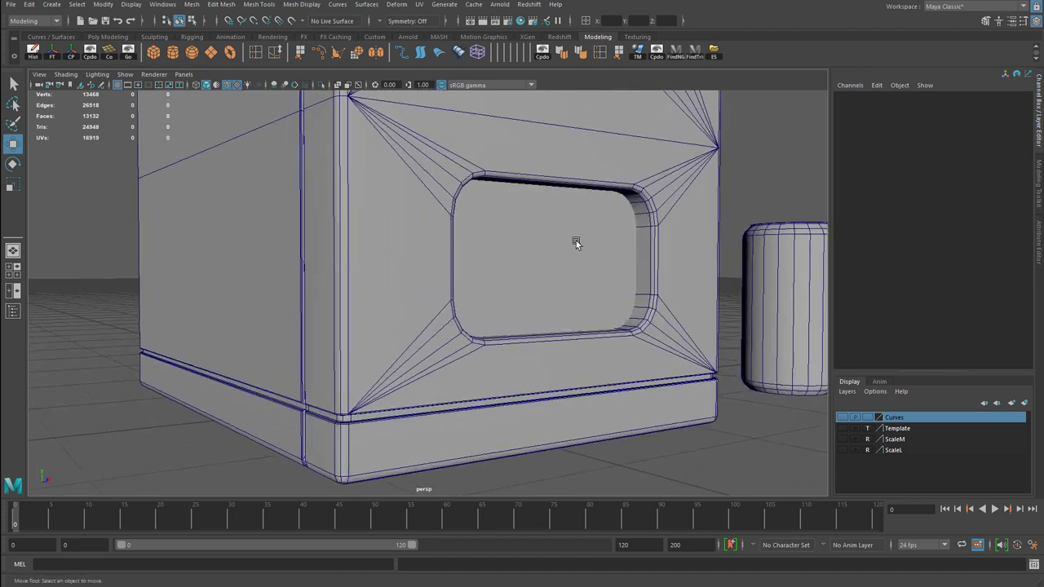
{"action": "scroll", "coordinate": [686, 266], "scroll_direction": "down", "scroll_amount": 4}
{"action": "left_click_drag", "start_coordinate": [447, 254], "coordinate": [470, 201], "text": "alt"}
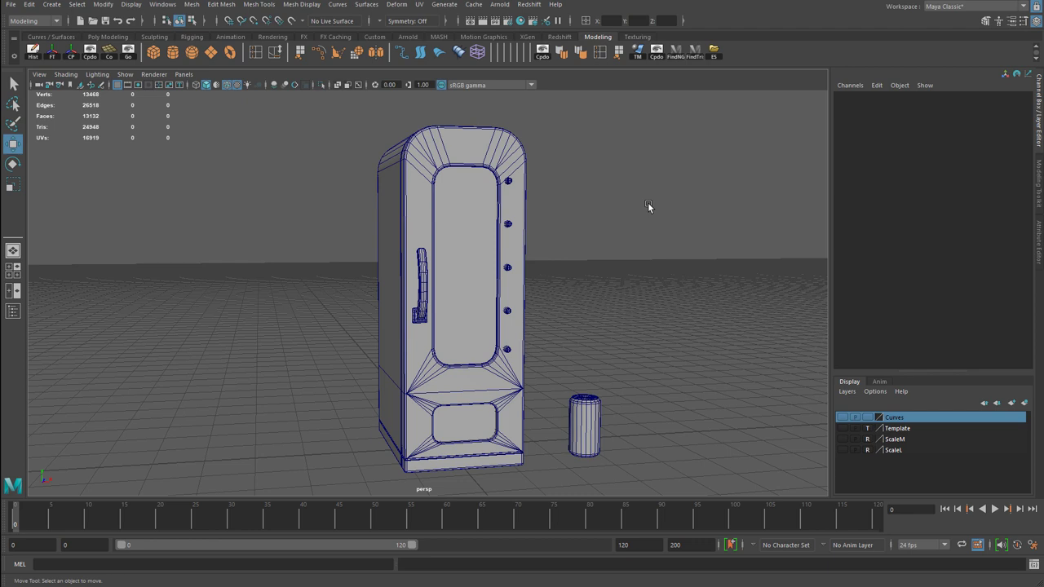
{"action": "key", "text": "alt+Tab"}
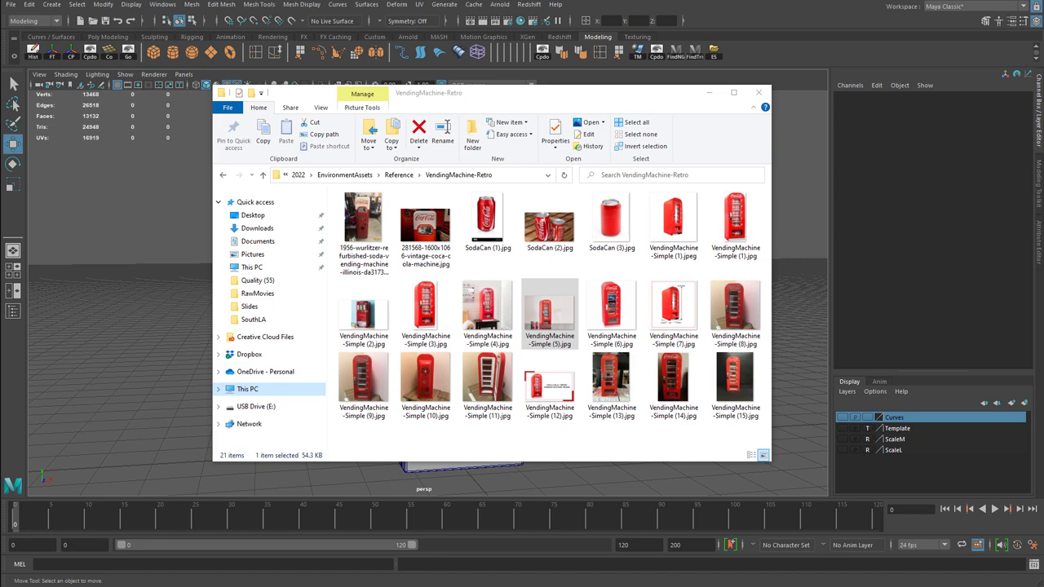
{"action": "double_click", "coordinate": [674, 306]}
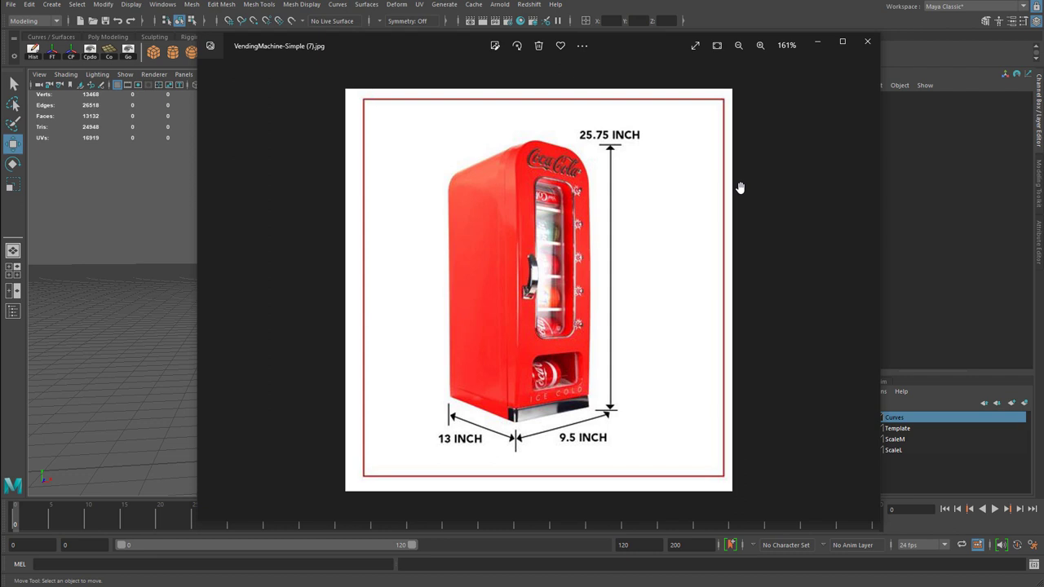
- Leave the 25.75 x 13 x 9.5 inch reference photo and return to the Maya scene
{"action": "key", "text": "alt+Tab"}
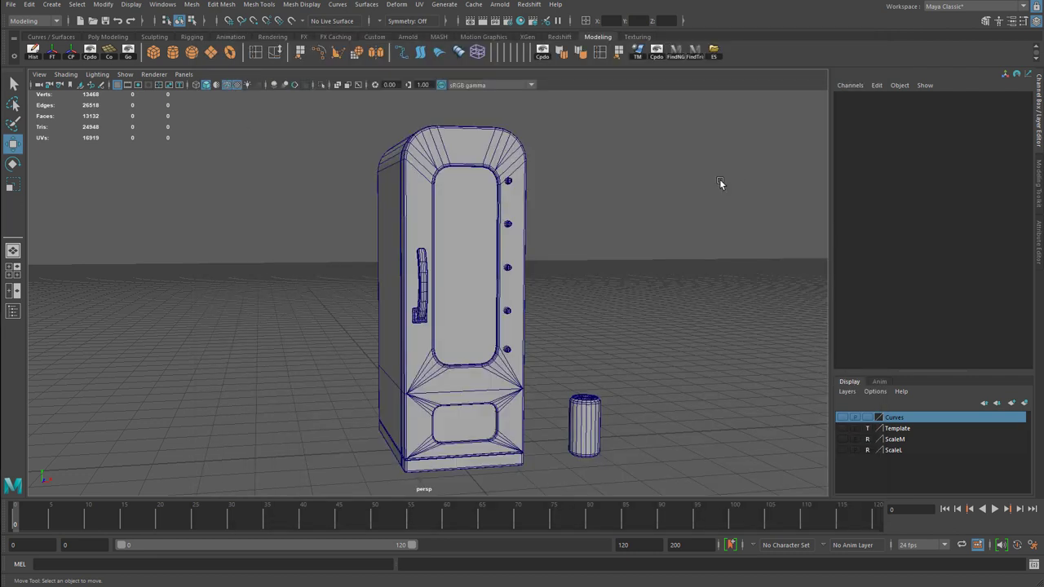
{"action": "left_click", "coordinate": [484, 343]}
{"action": "key", "text": "Delete"}
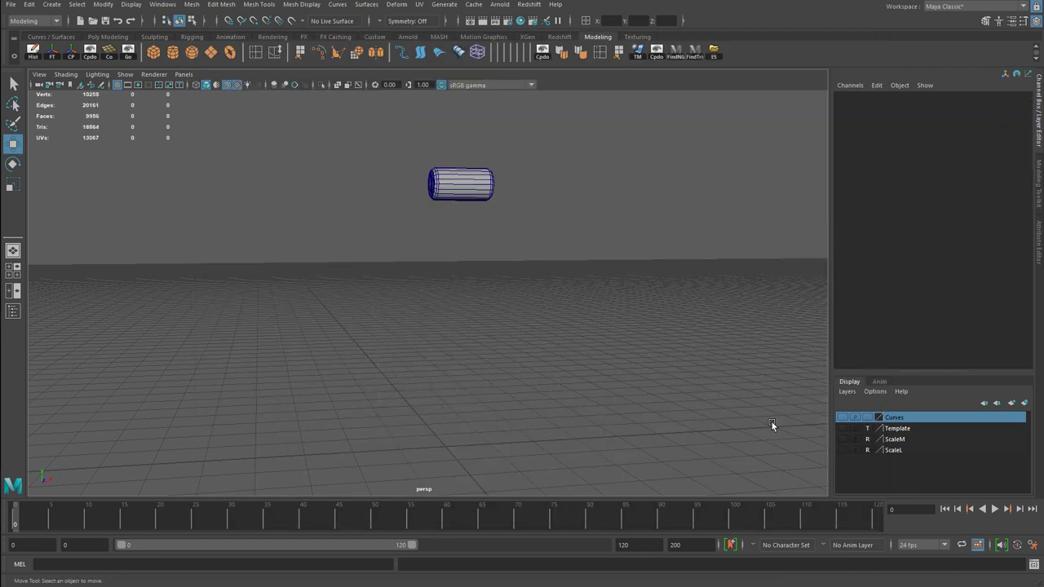
{"action": "left_click_drag", "start_coordinate": [367, 129], "coordinate": [558, 241]}
{"action": "key", "text": "Delete"}
{"action": "left_click", "coordinate": [843, 428]}
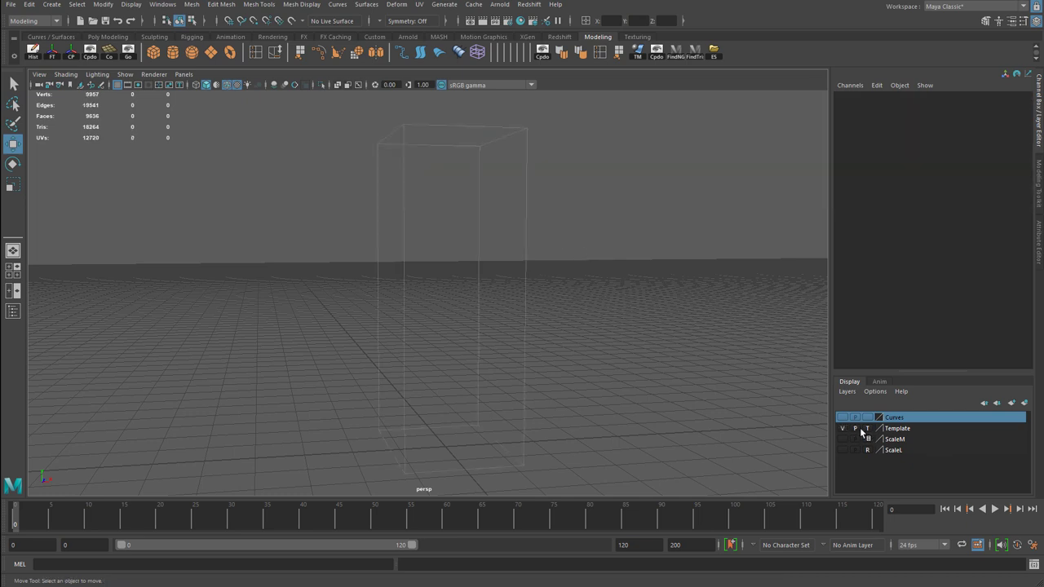
{"action": "left_click", "coordinate": [867, 429]}
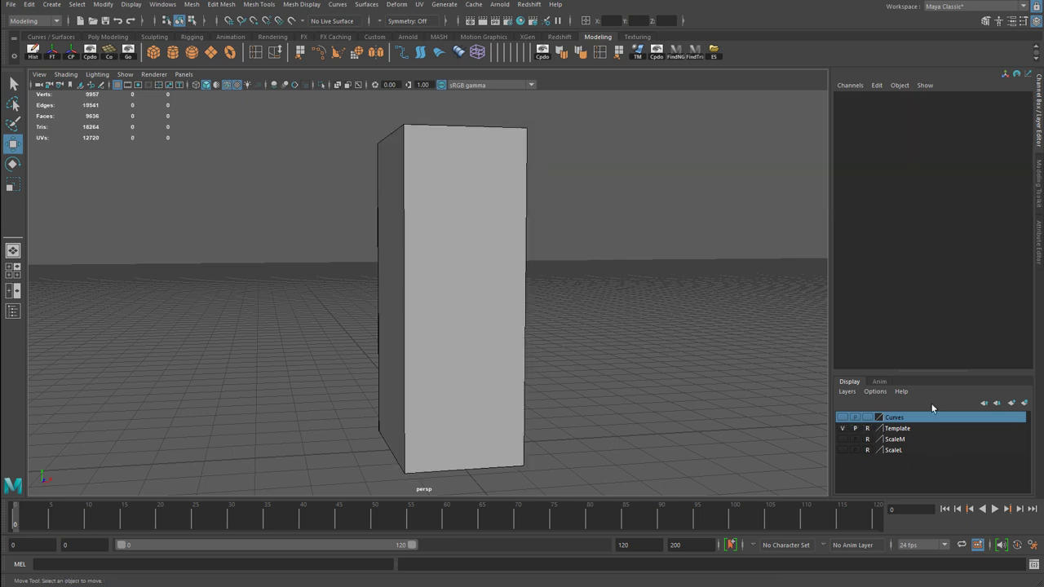
{"action": "left_click", "coordinate": [870, 432]}
{"action": "left_click", "coordinate": [867, 428]}
{"action": "left_click_drag", "start_coordinate": [304, 213], "coordinate": [631, 339]}
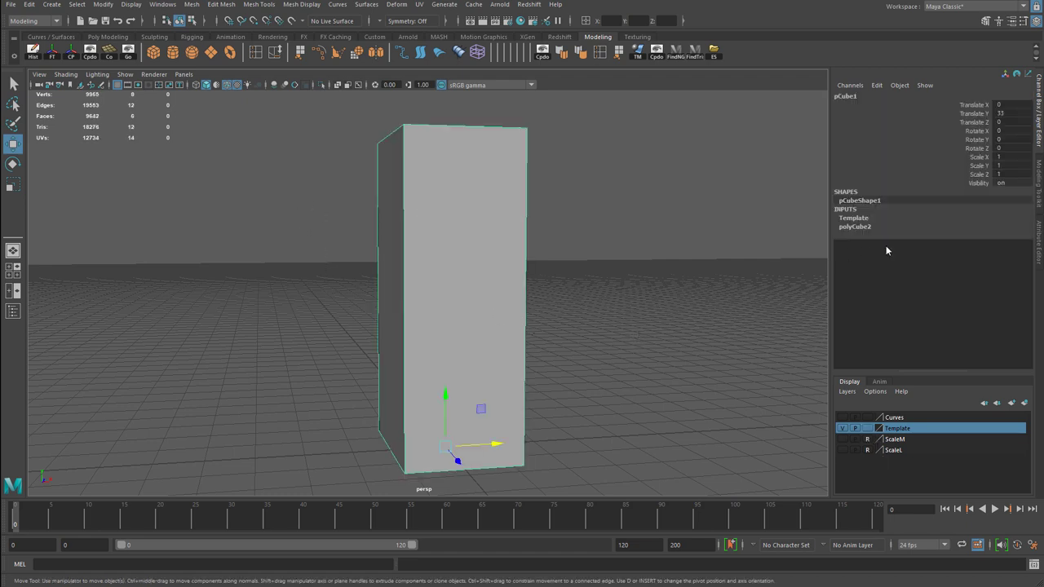
{"action": "left_click", "coordinate": [897, 227]}
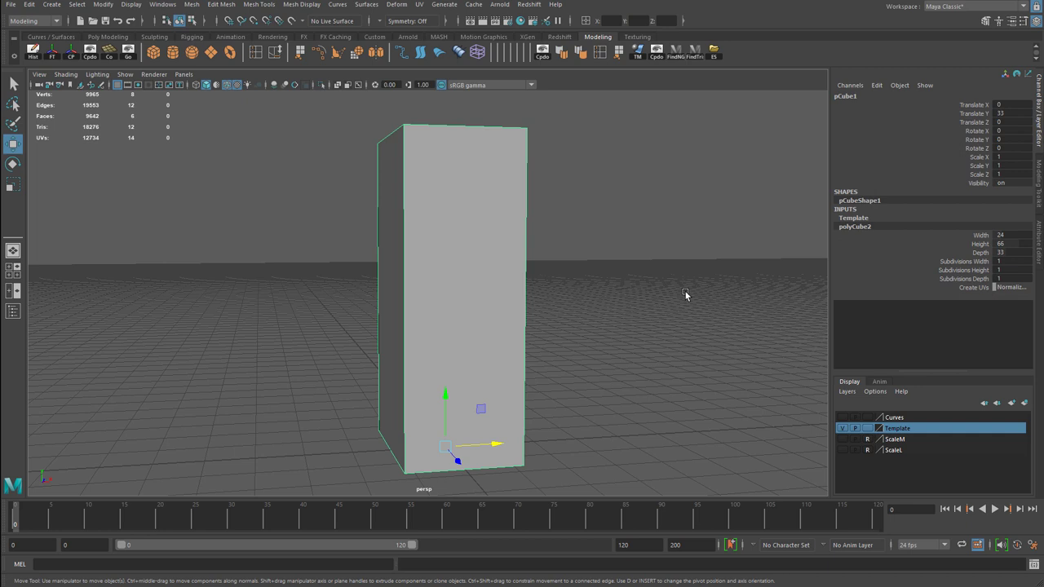
{"action": "key", "text": "ctrl+z"}
{"action": "key", "text": "ctrl+z"}
{"action": "key", "text": "ctrl+z"}
{"action": "key", "text": "ctrl+z"}
{"action": "key", "text": "ctrl+z"}
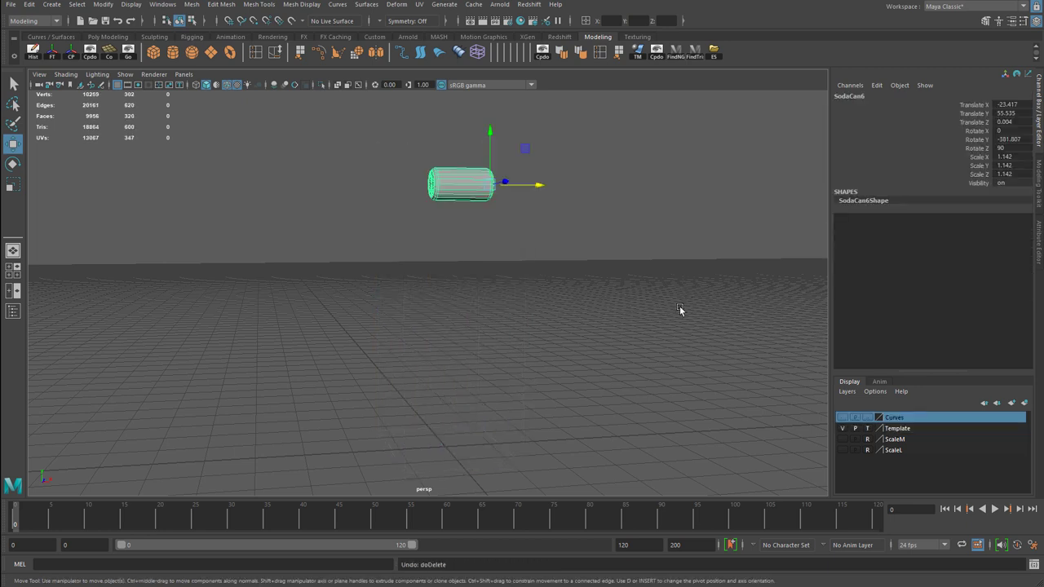
{"action": "key", "text": "ctrl+z"}
{"action": "key", "text": "ctrl+z"}
{"action": "key", "text": "ctrl+z"}
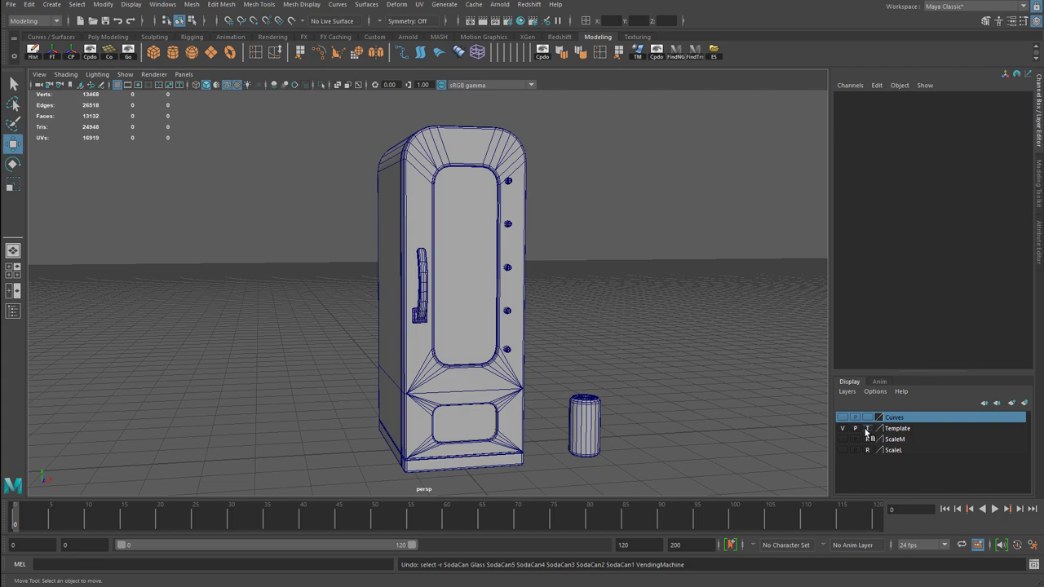
- Hide the Template layer, make ScaleM and ScaleL visible, and frame the two tall blocks front-on
{"action": "left_click", "coordinate": [868, 432]}
{"action": "left_click_drag", "start_coordinate": [383, 196], "coordinate": [424, 196], "text": "alt"}
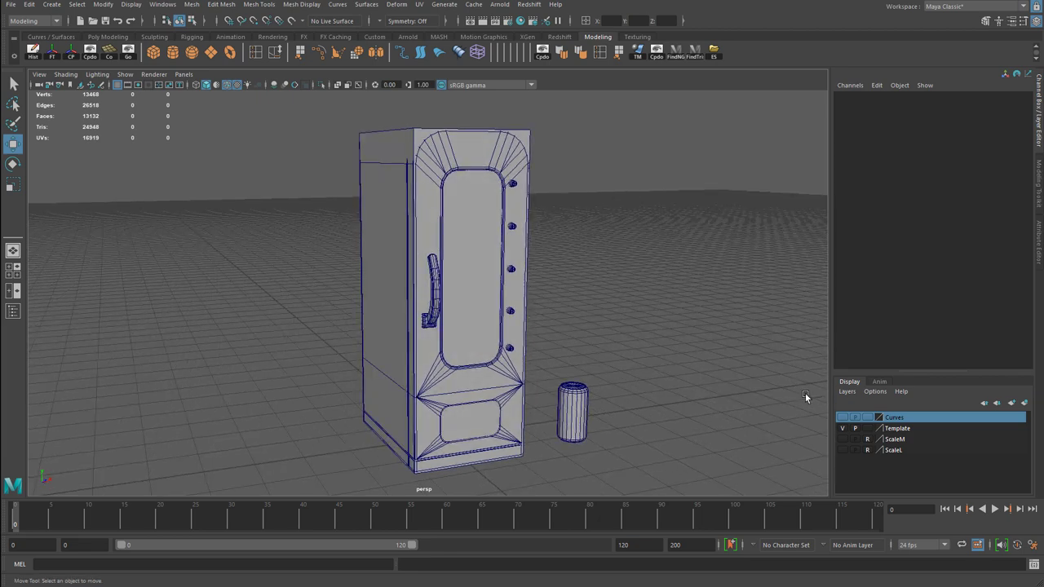
{"action": "left_click", "coordinate": [868, 429]}
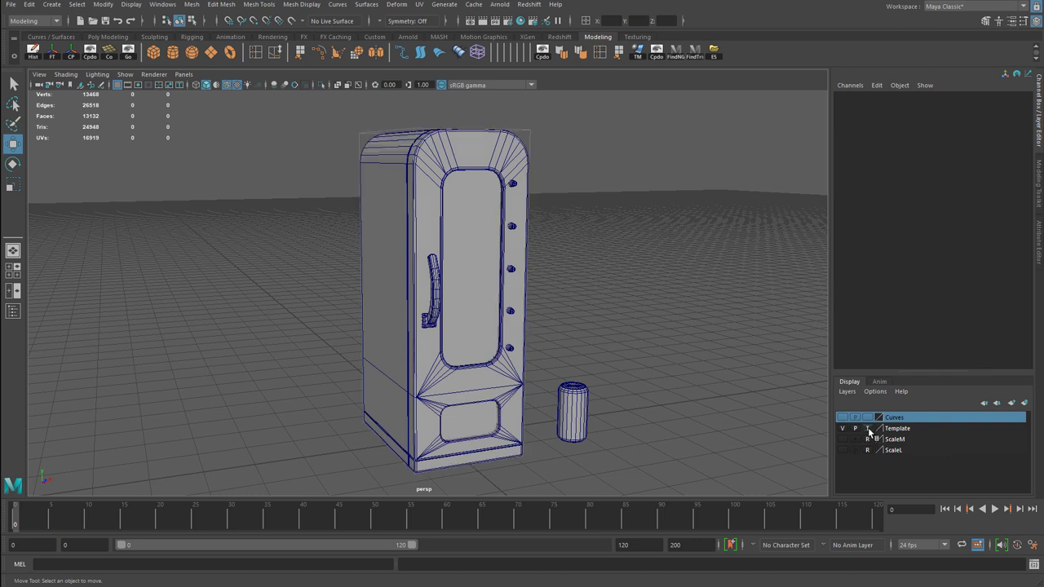
{"action": "left_click", "coordinate": [843, 428]}
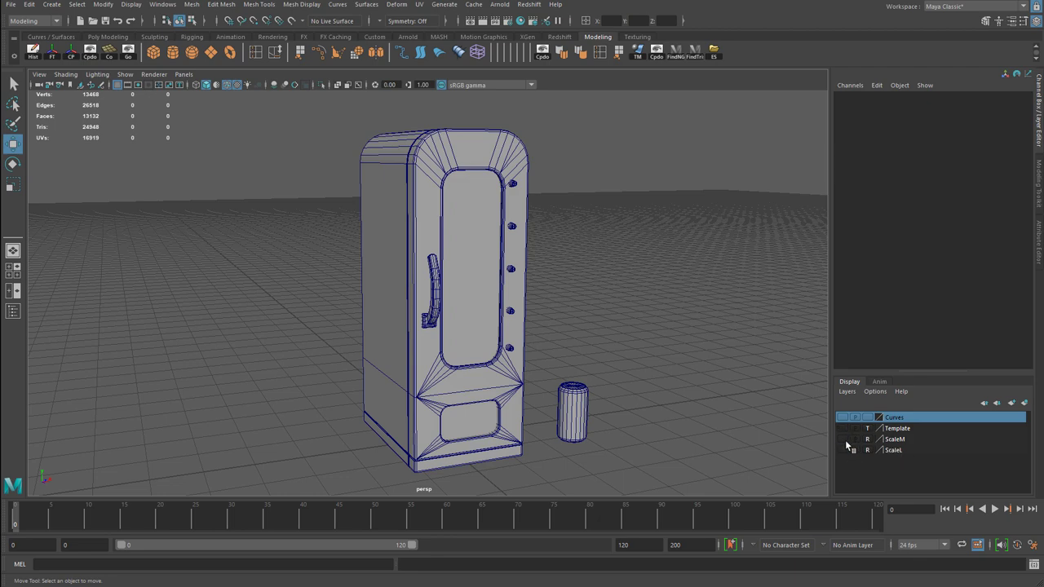
{"action": "left_click", "coordinate": [843, 440]}
{"action": "left_click", "coordinate": [842, 450]}
{"action": "right_click_drag", "start_coordinate": [689, 449], "coordinate": [597, 430], "text": "alt"}
{"action": "left_click_drag", "start_coordinate": [597, 430], "coordinate": [469, 393], "text": "alt"}
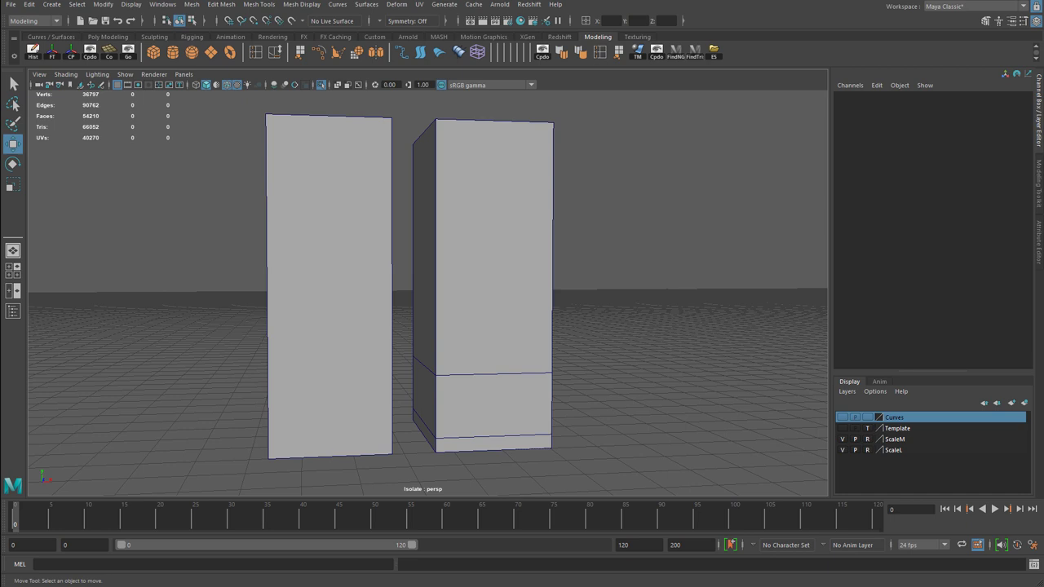
- Delete the flat left box pCube47 and orbit around the remaining tall block
{"action": "left_click", "coordinate": [352, 274]}
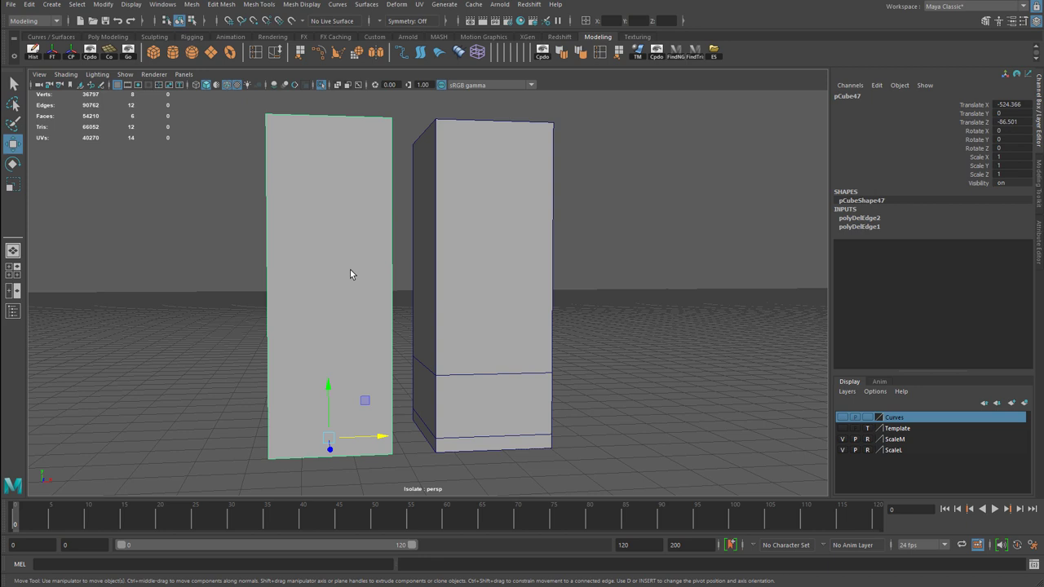
{"action": "key", "text": "Delete"}
{"action": "left_click_drag", "start_coordinate": [417, 385], "coordinate": [481, 369], "text": "alt"}
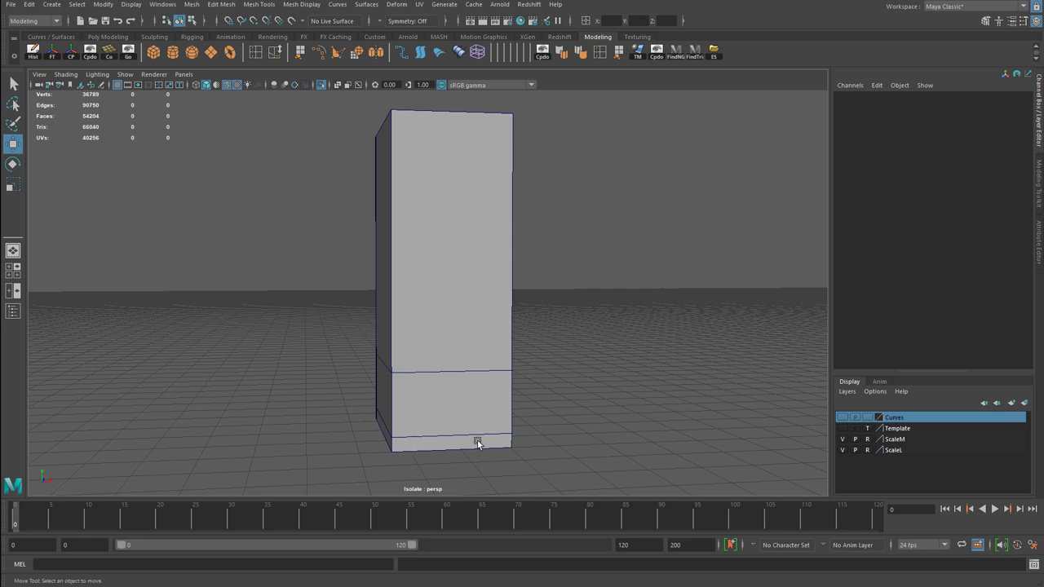
- Open VendingMachine-Simple (8).jpg, zoom in and out, and pan down to the machine's base
{"action": "key", "text": "alt+Tab"}
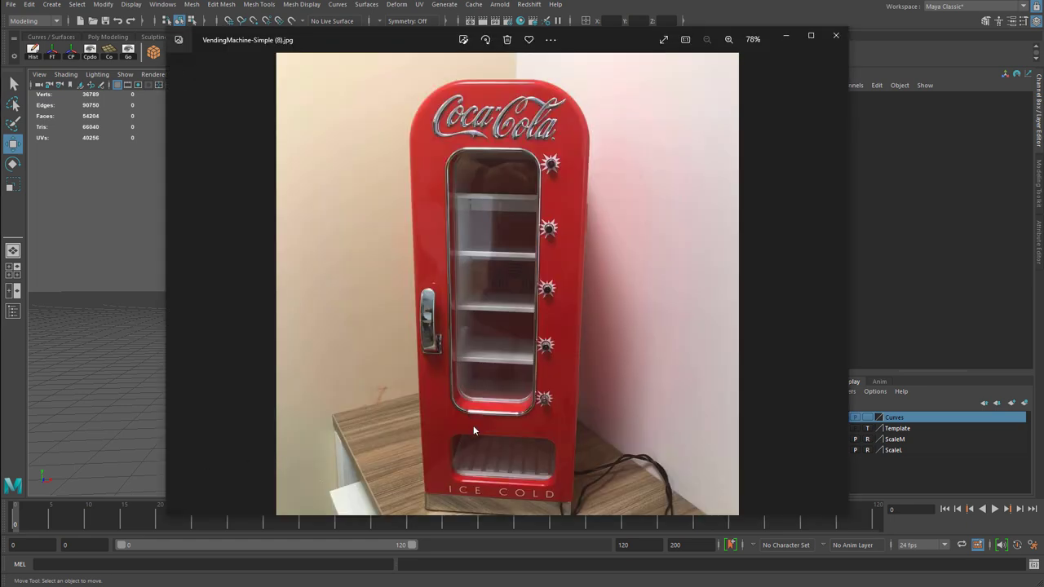
{"action": "scroll", "coordinate": [485, 424], "scroll_direction": "up", "scroll_amount": 3}
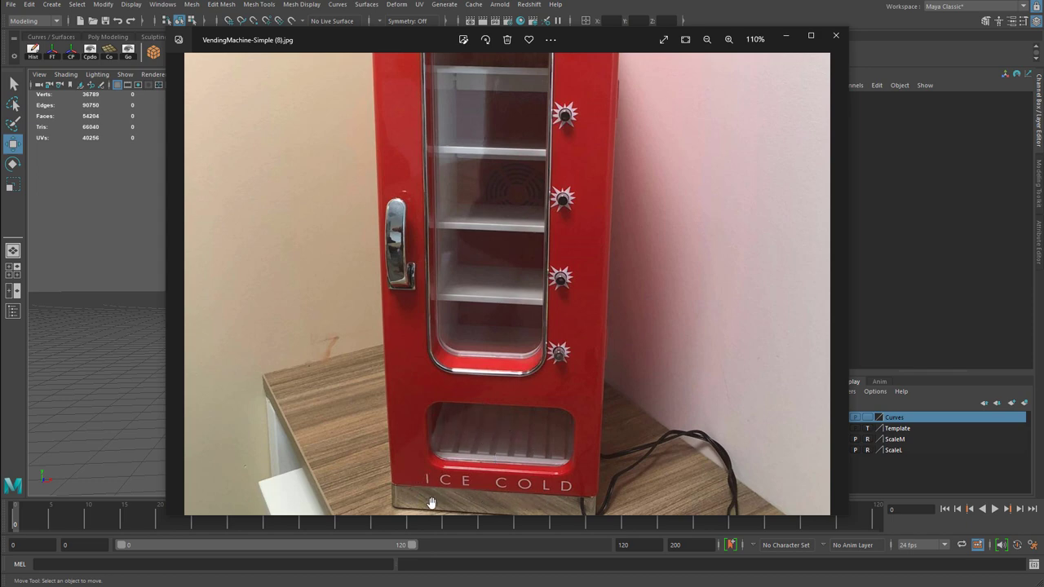
{"action": "scroll", "coordinate": [460, 372], "scroll_direction": "down", "scroll_amount": 2}
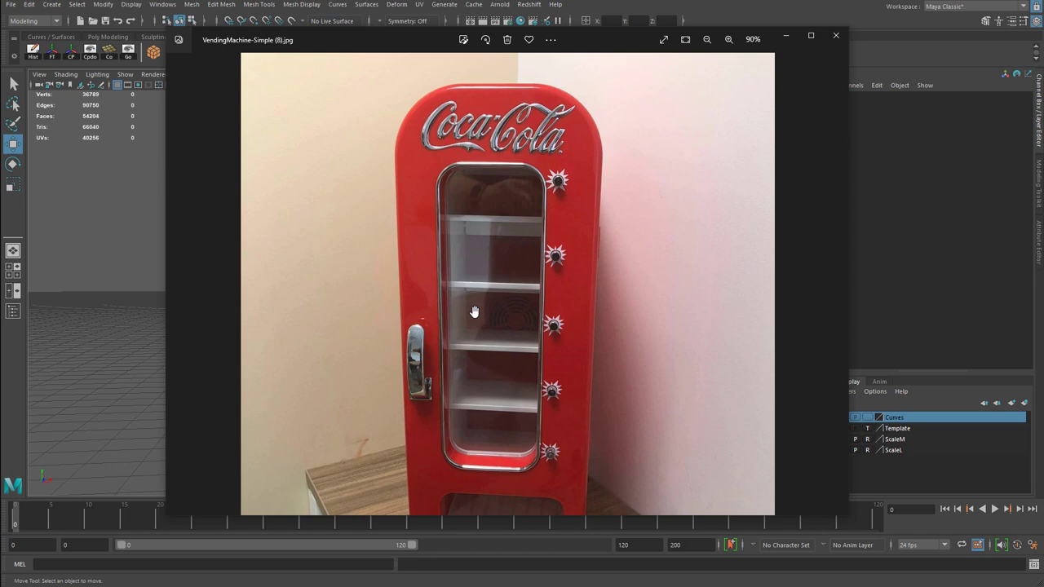
{"action": "left_click_drag", "start_coordinate": [474, 313], "coordinate": [475, 206]}
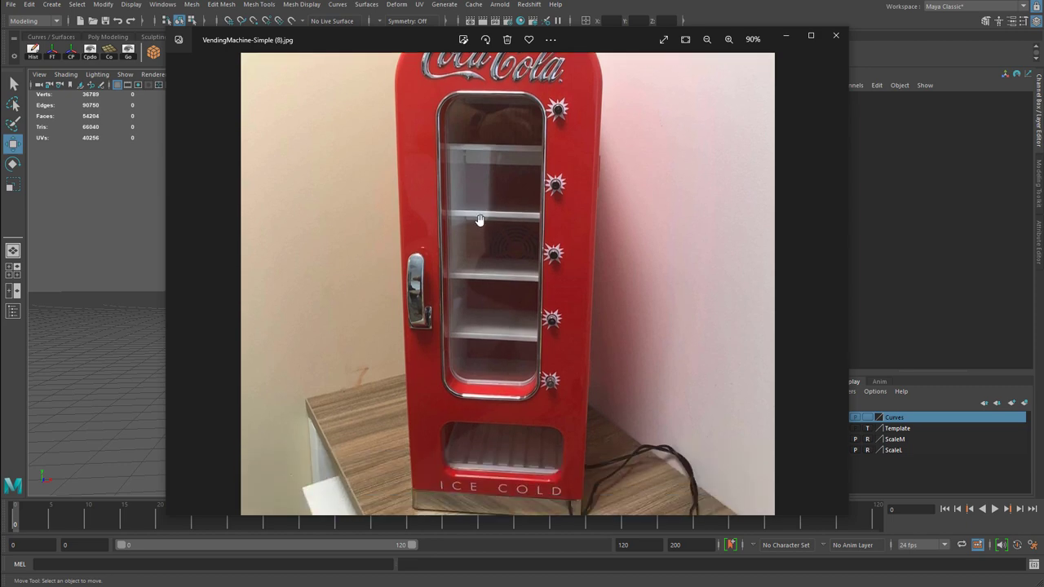